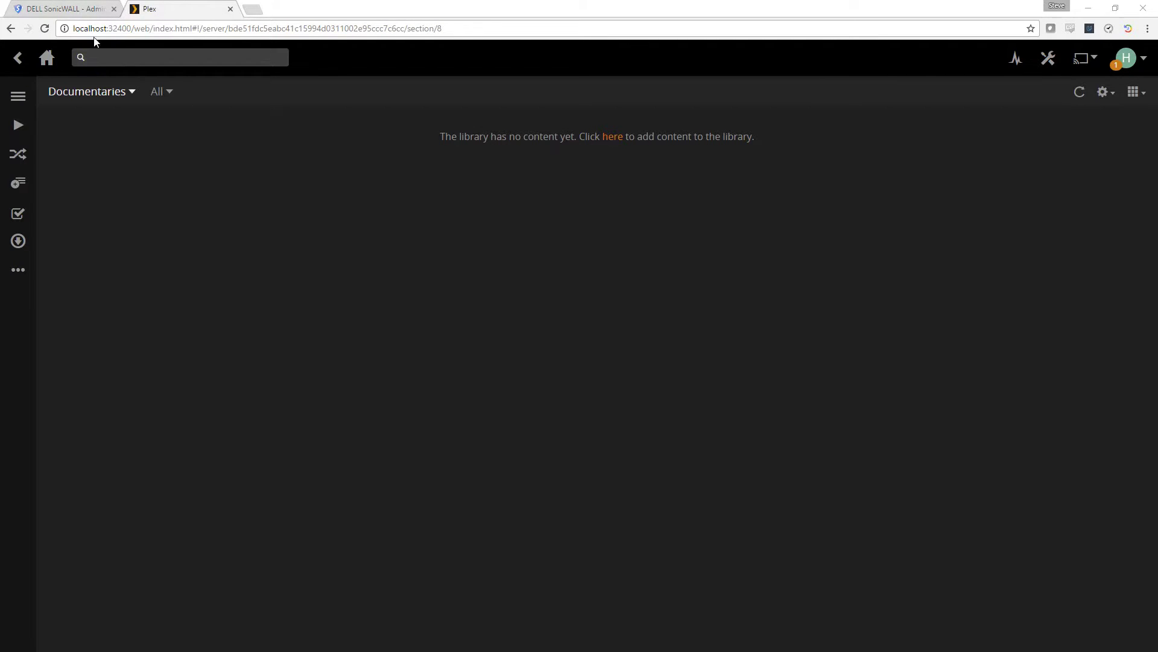
Highlight the port 32400 in the Plex localhost address, then switch to the SonicWALL admin page.
drag(130, 29, 73, 29)
click(90, 29)
double_click(105, 28)
drag(112, 29, 127, 29)
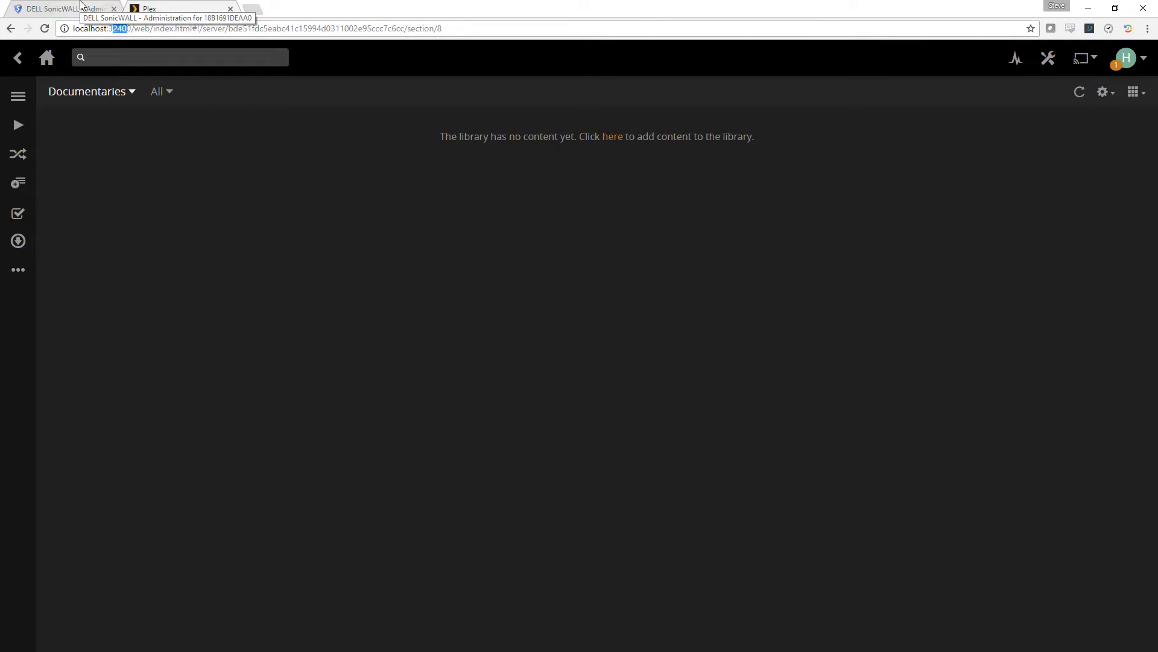
click(118, 28)
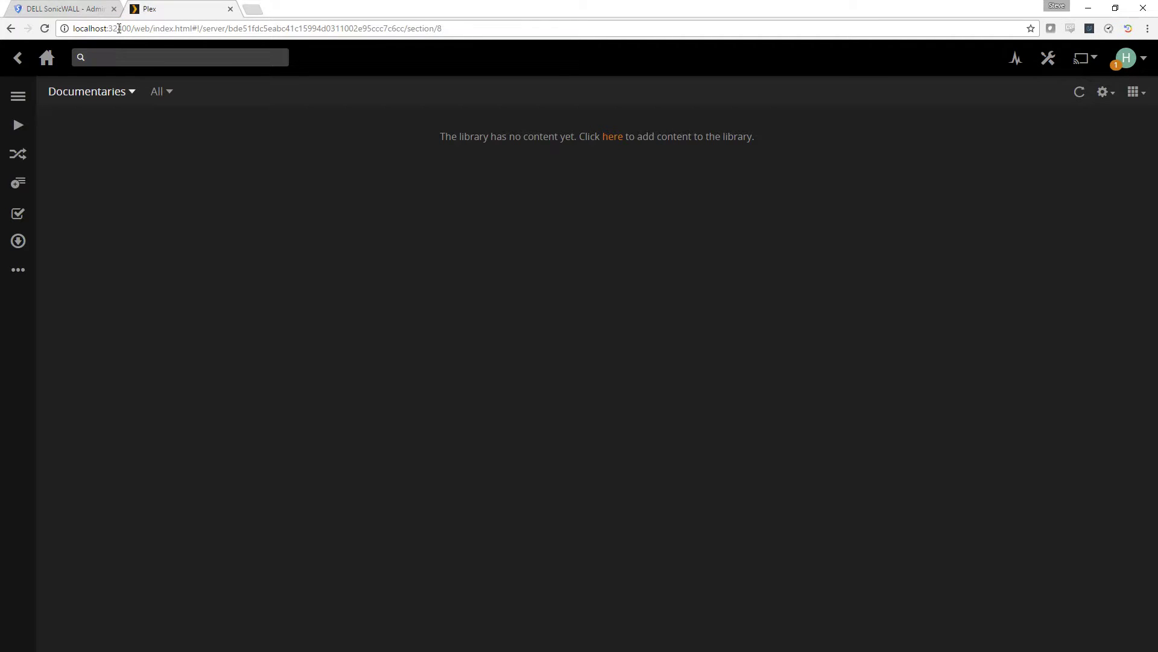
drag(130, 28, 110, 29)
click(72, 9)
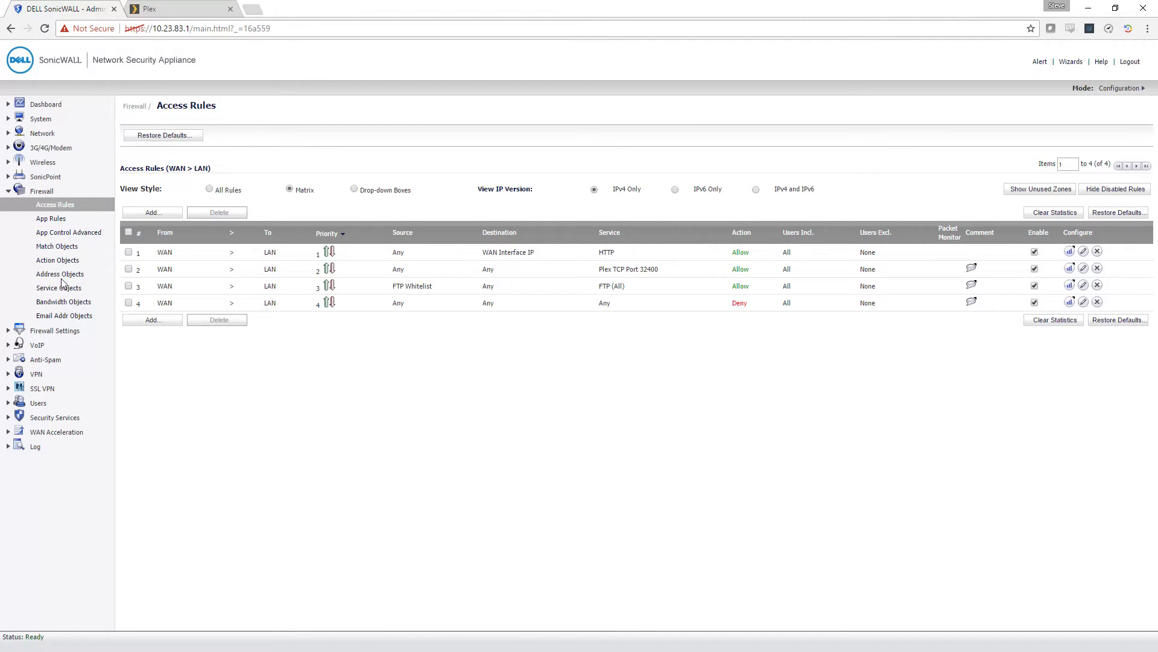
Go to Firewall > Service Objects and select the Plex TCP Port 32400 entry.
click(35, 193)
click(32, 194)
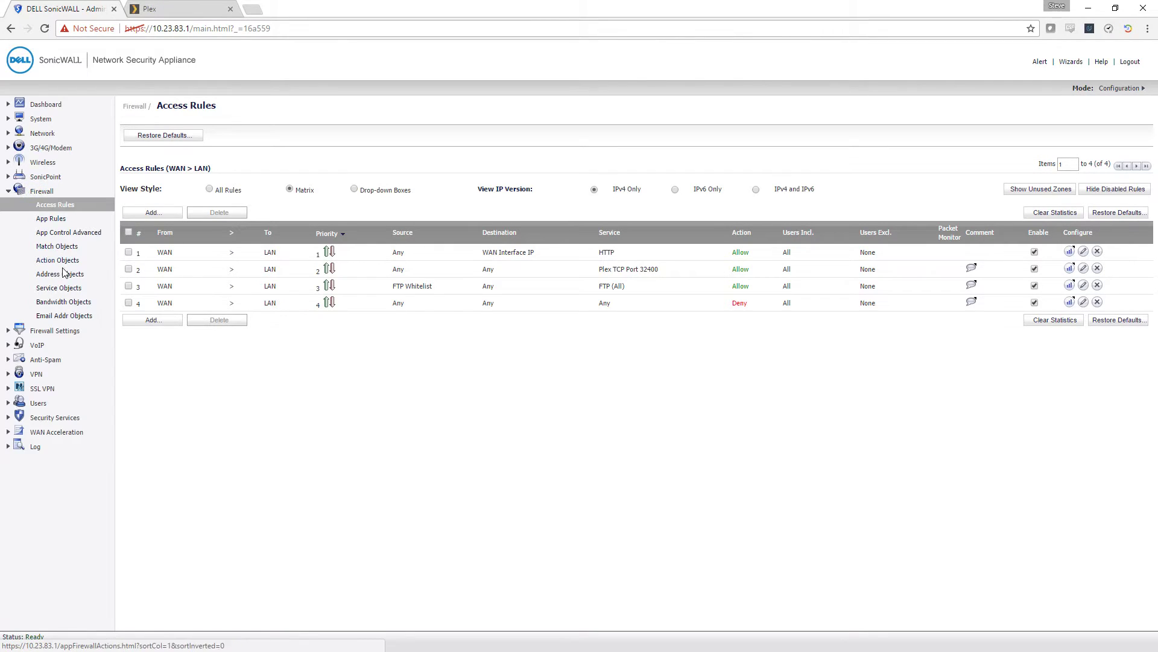
click(66, 291)
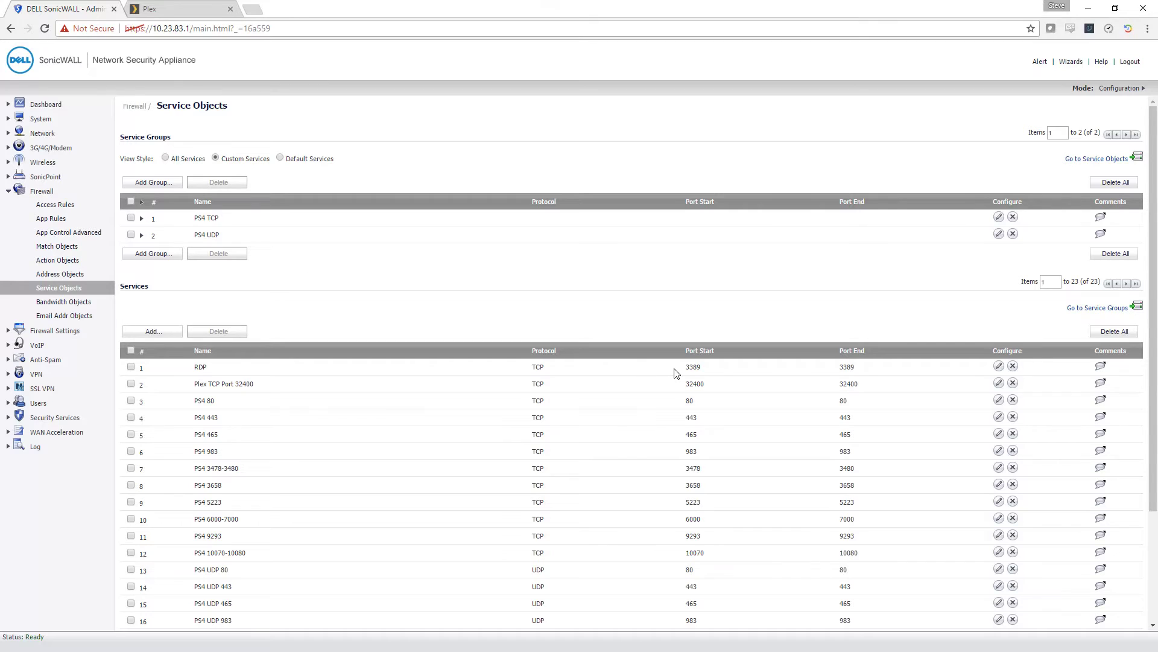
click(131, 384)
mouse_move(1099, 389)
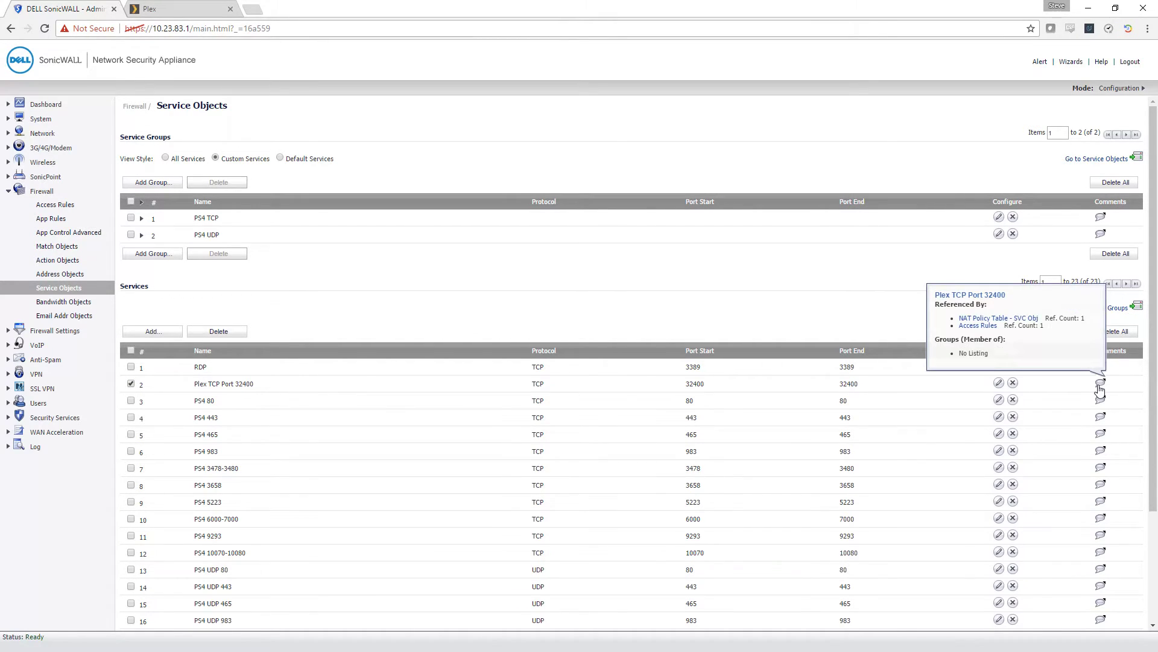
Open the Plex TCP Port 32400 service editor and copy its name.
click(998, 383)
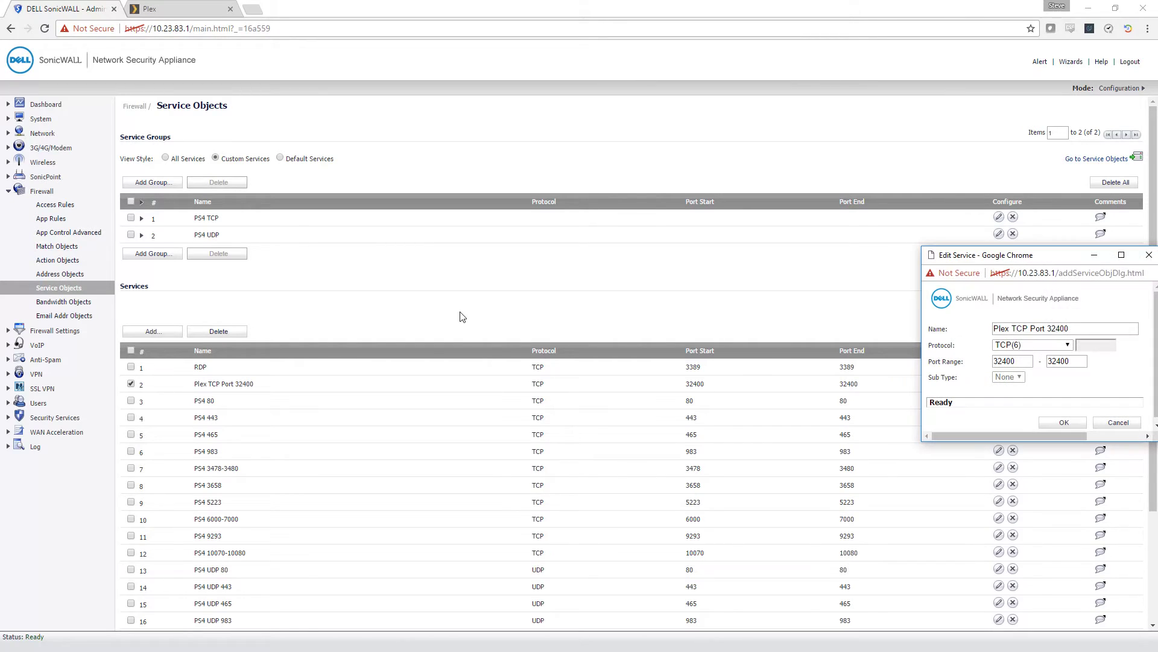
drag(1024, 255, 365, 271)
triple_click(421, 342)
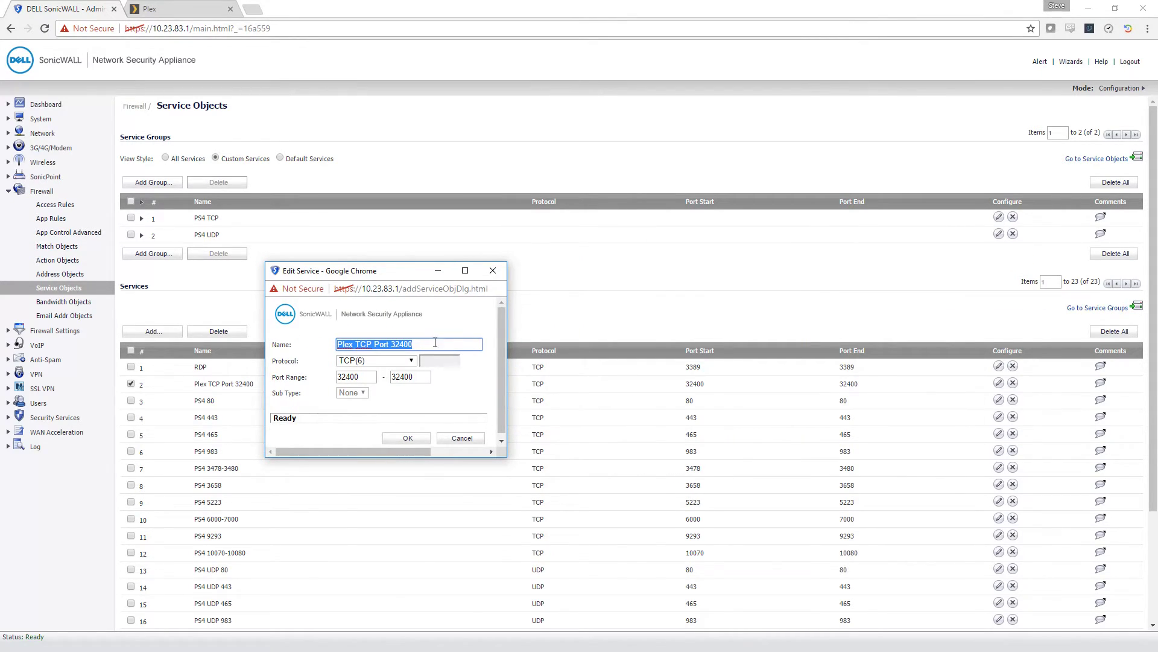
key(ctrl+c)
click(403, 345)
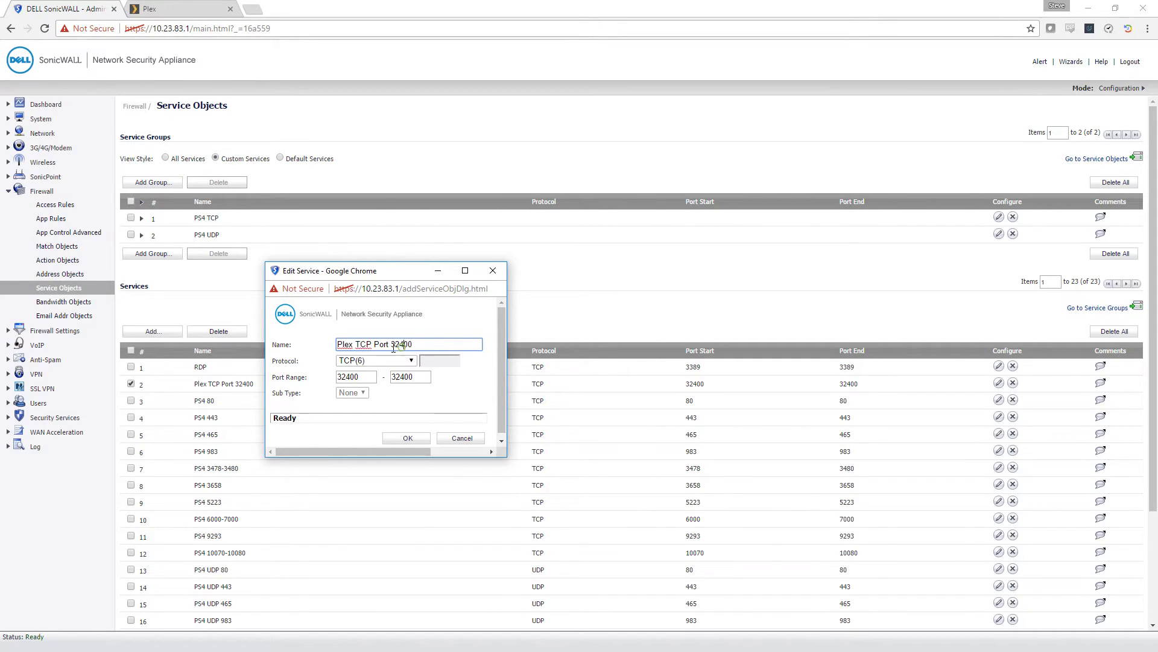
drag(373, 345, 337, 345)
click(338, 346)
Keep protocol TCP(6) with port range 32400 to 32400 and save the service.
click(370, 361)
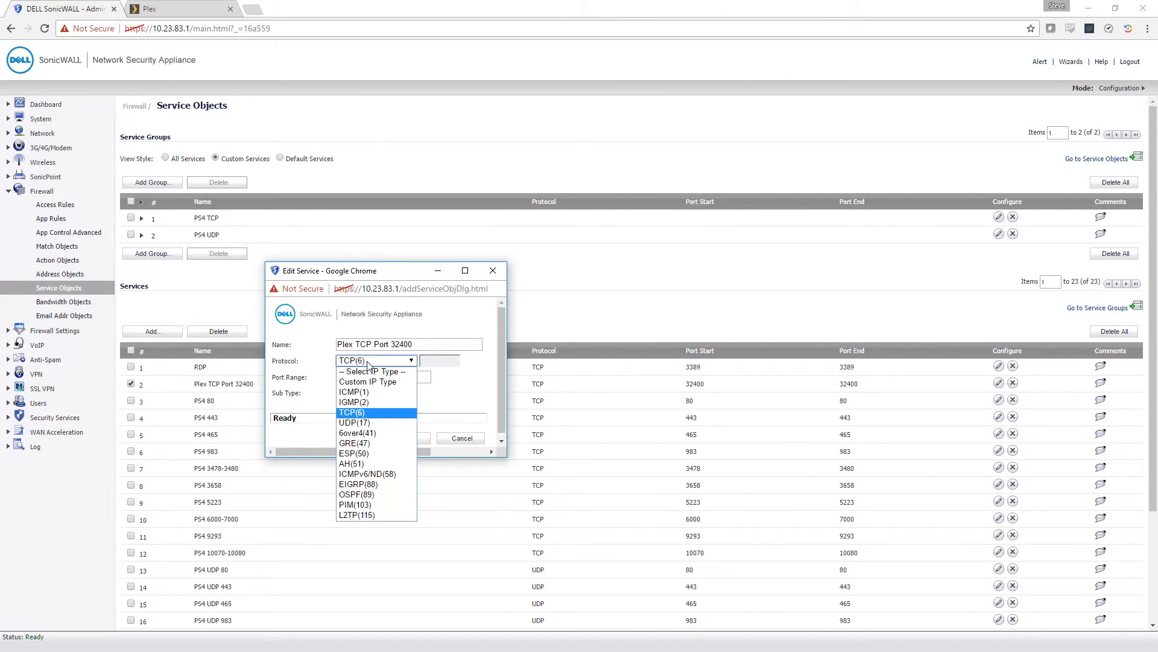
click(369, 364)
drag(374, 377, 329, 377)
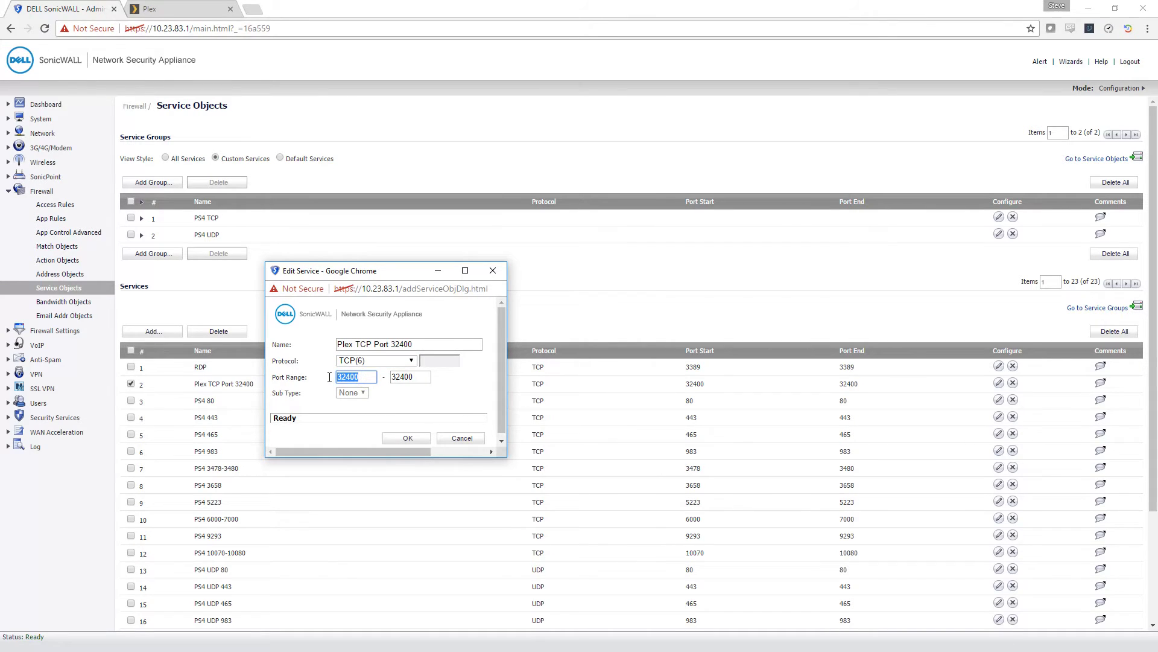
click(390, 376)
click(408, 444)
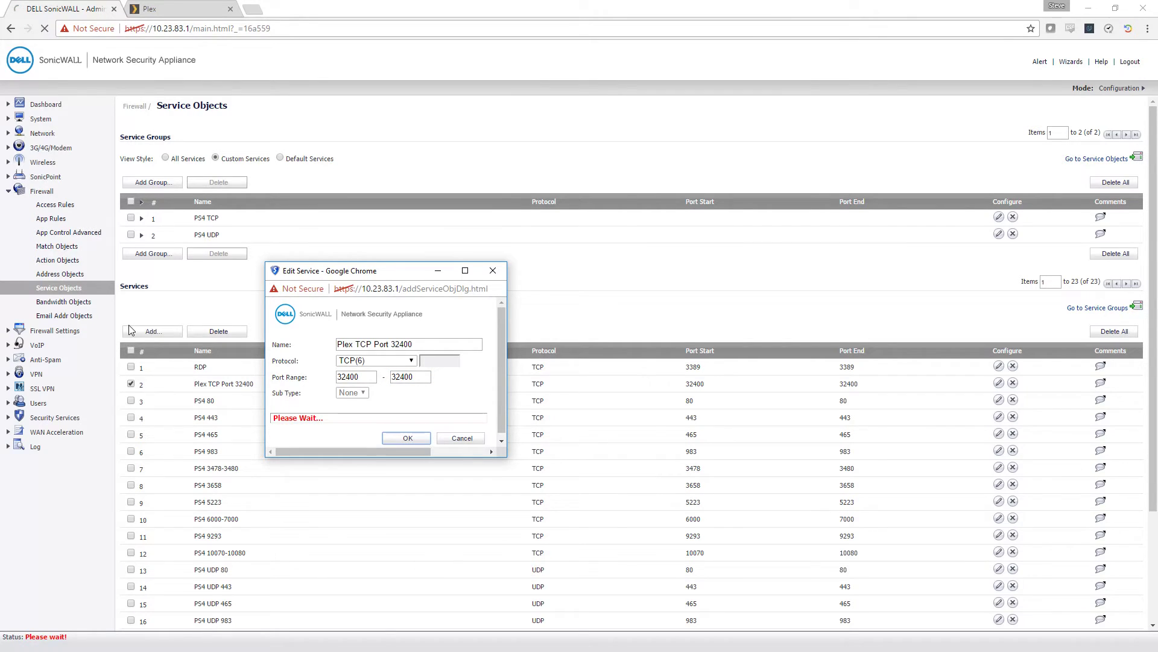
Show the WAN-to-LAN access rules, opening and cancelling the Add Rule form.
click(56, 207)
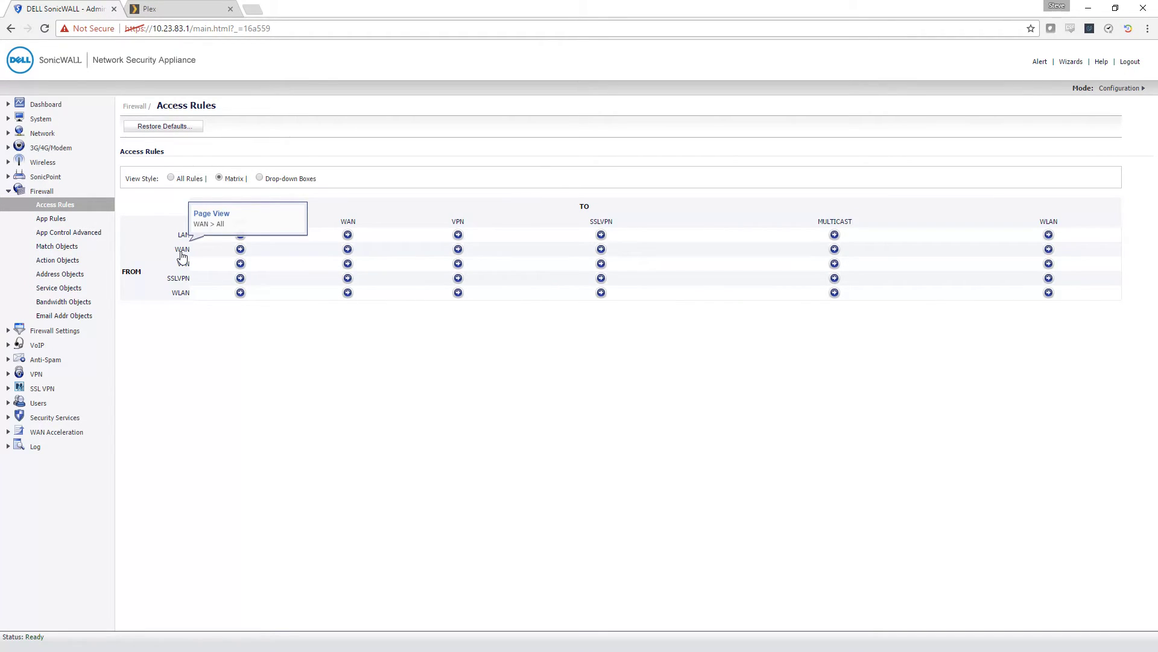
click(240, 249)
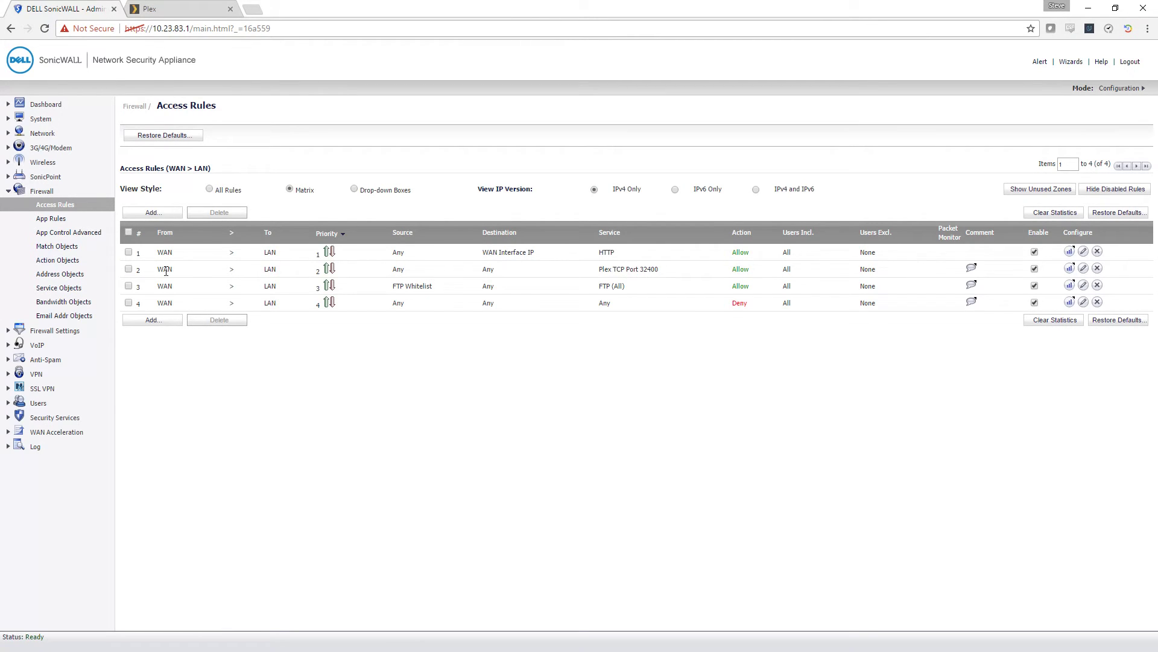
click(153, 320)
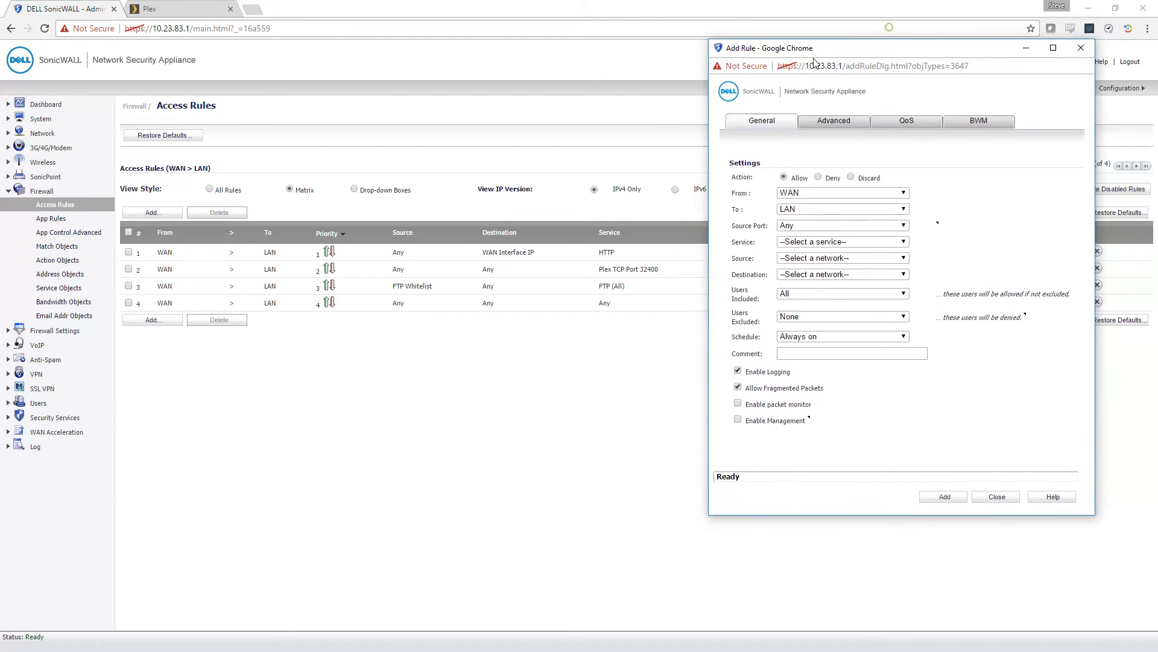
click(828, 146)
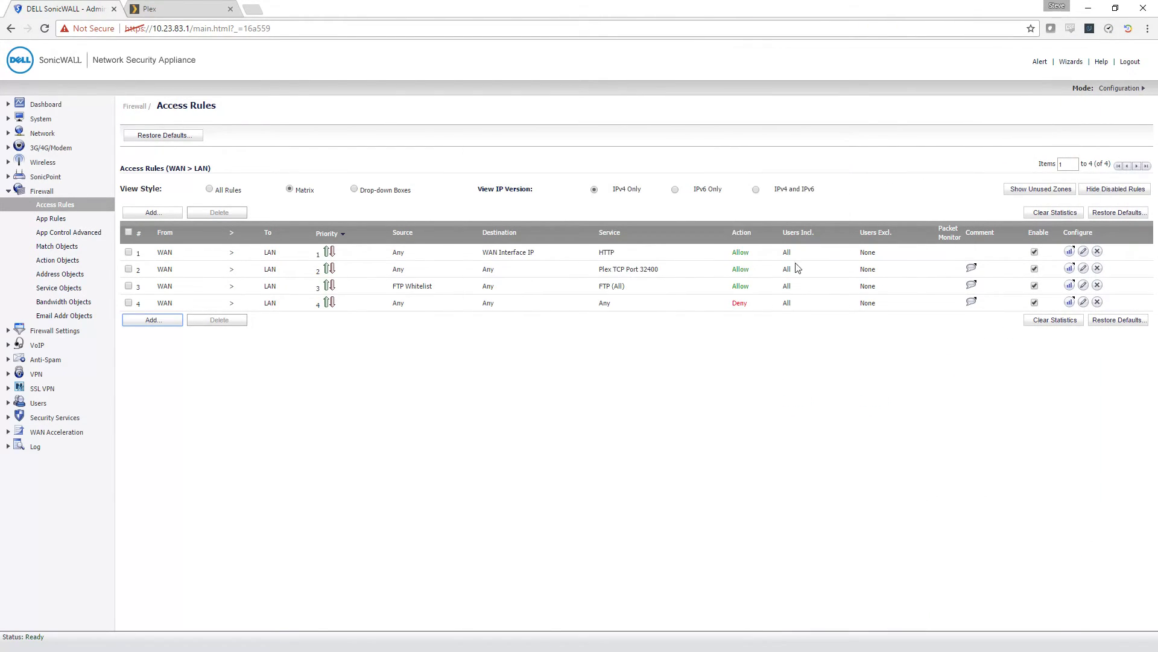
Edit rule 2, checking its Plex TCP Port 32400 service, included users and comment.
click(1083, 268)
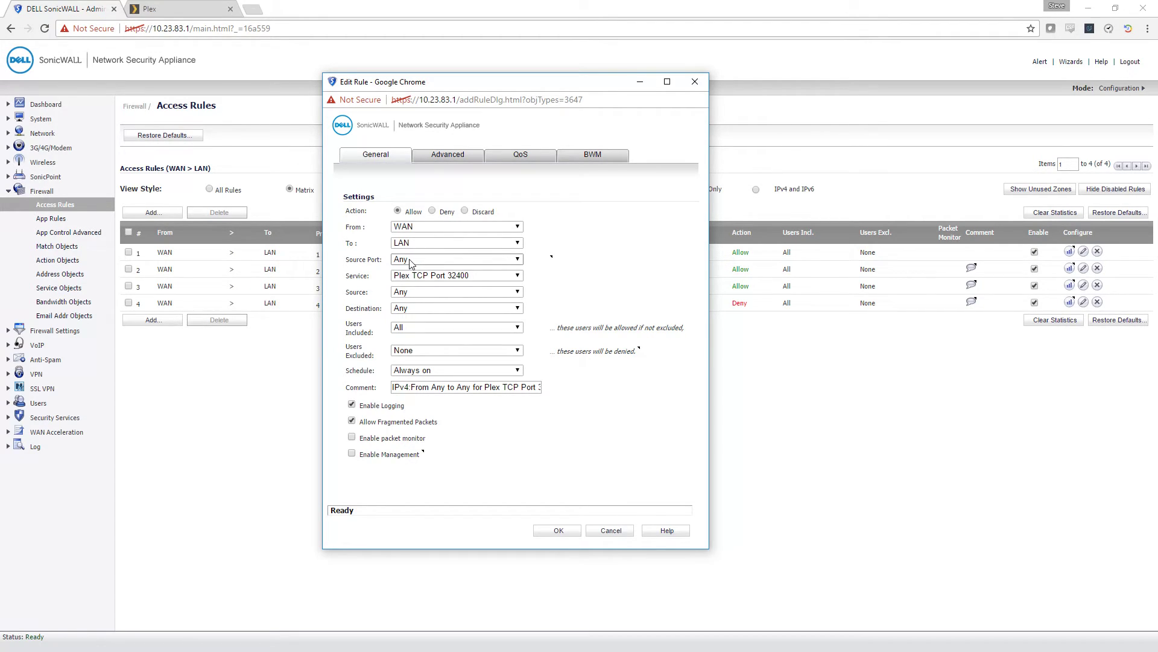
click(423, 276)
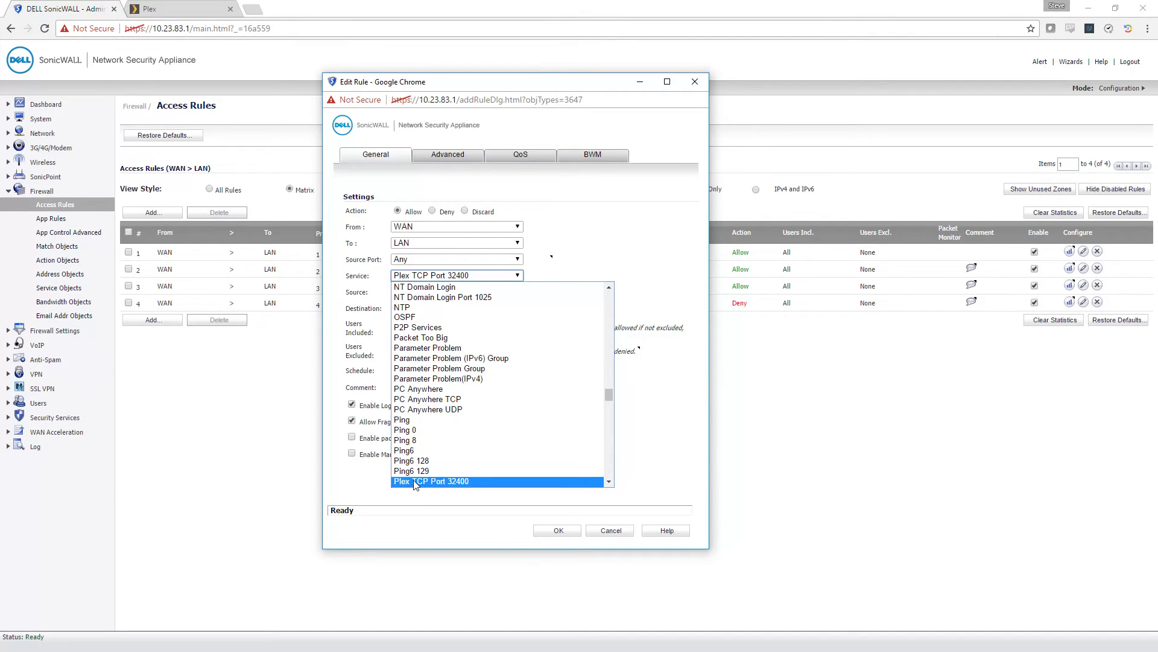
click(454, 482)
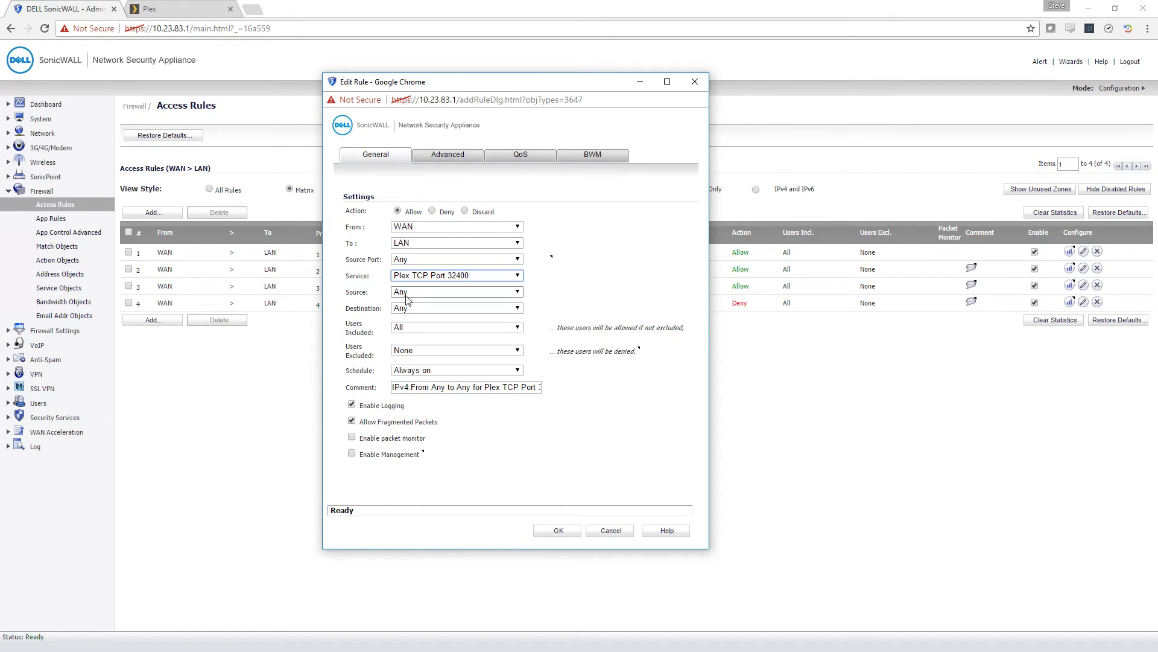
click(405, 328)
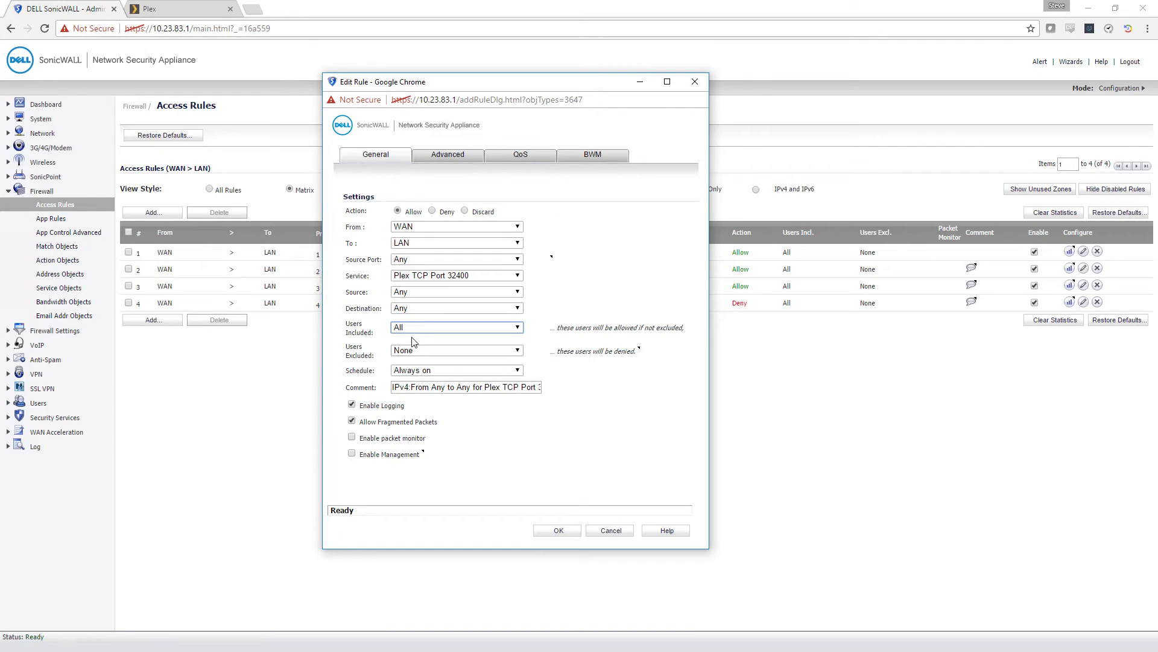
drag(409, 386, 359, 387)
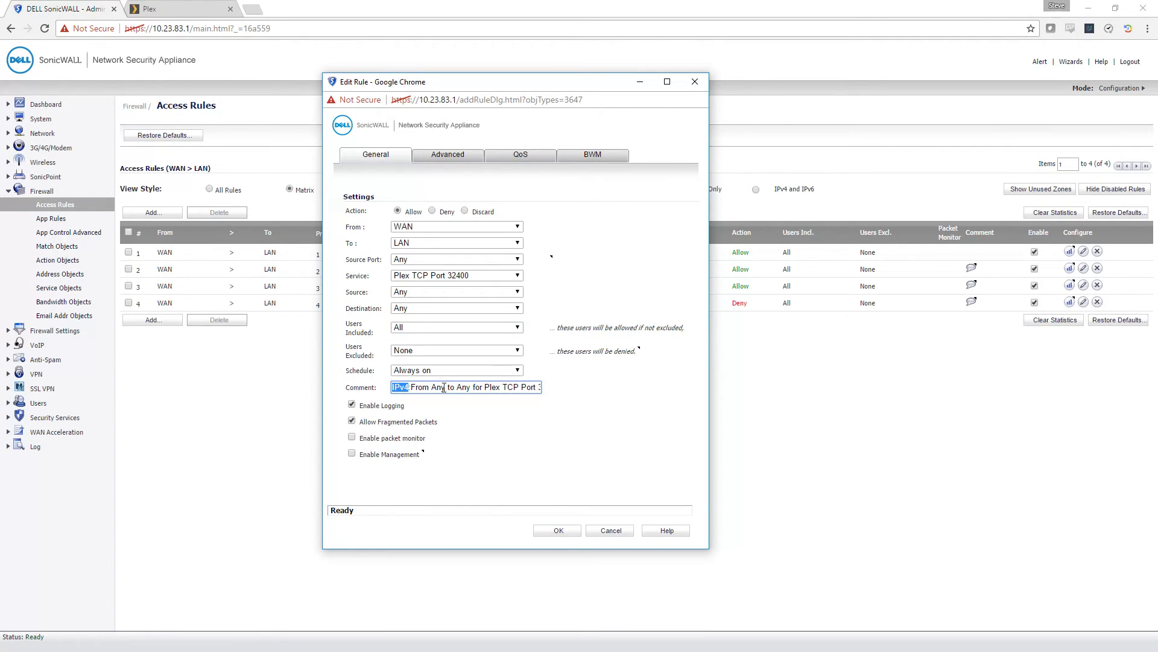